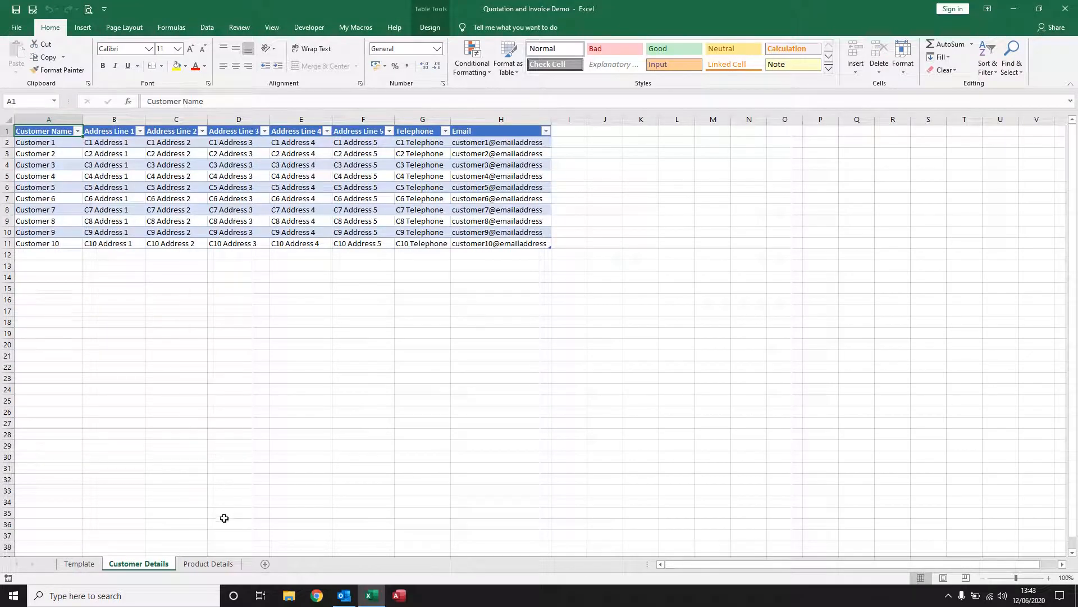
Step: Look over the product price list, and set Customer 1 as the Invoice To customer on the quotation template
left_click(208, 562)
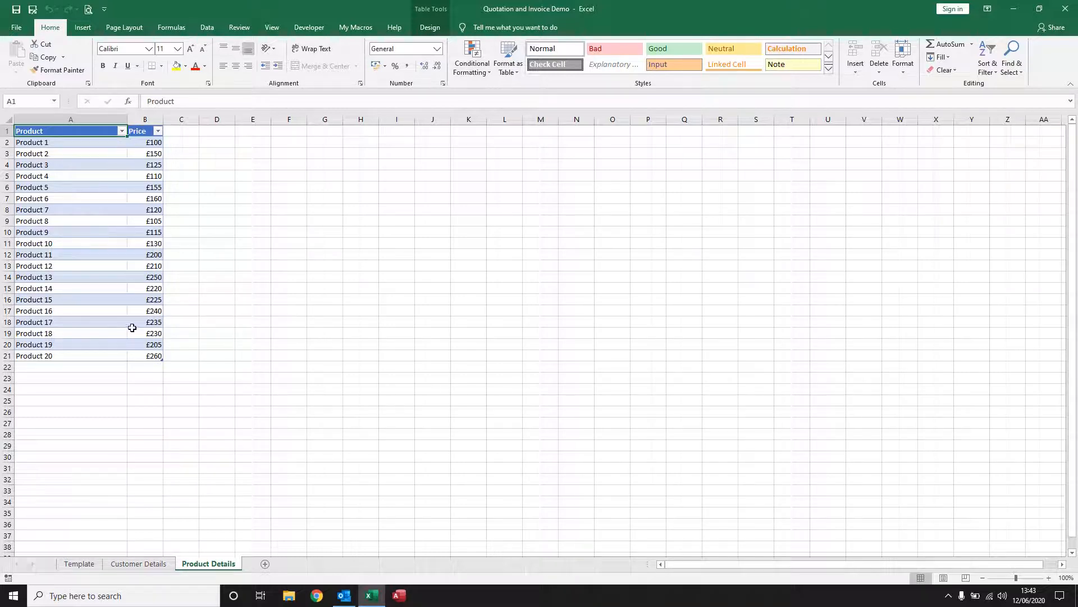
left_click(83, 564)
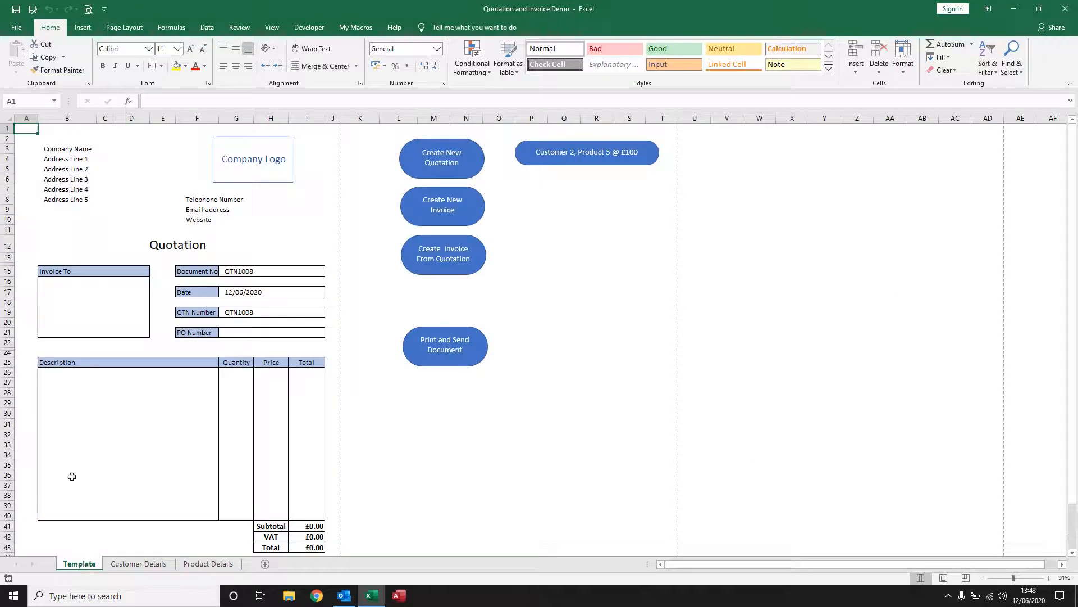
left_click(101, 281)
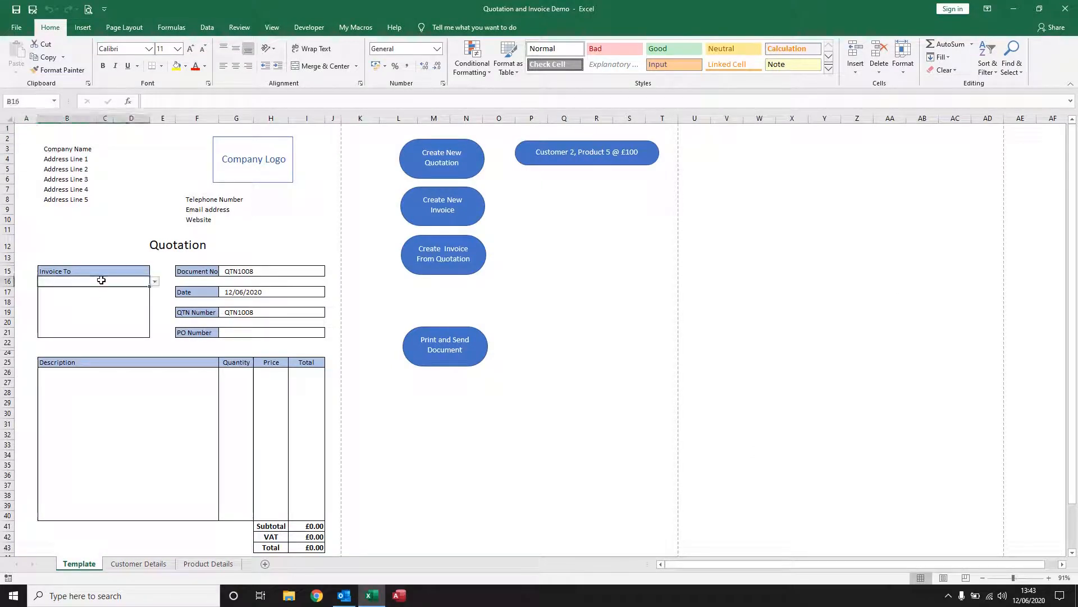
left_click(153, 281)
left_click(83, 291)
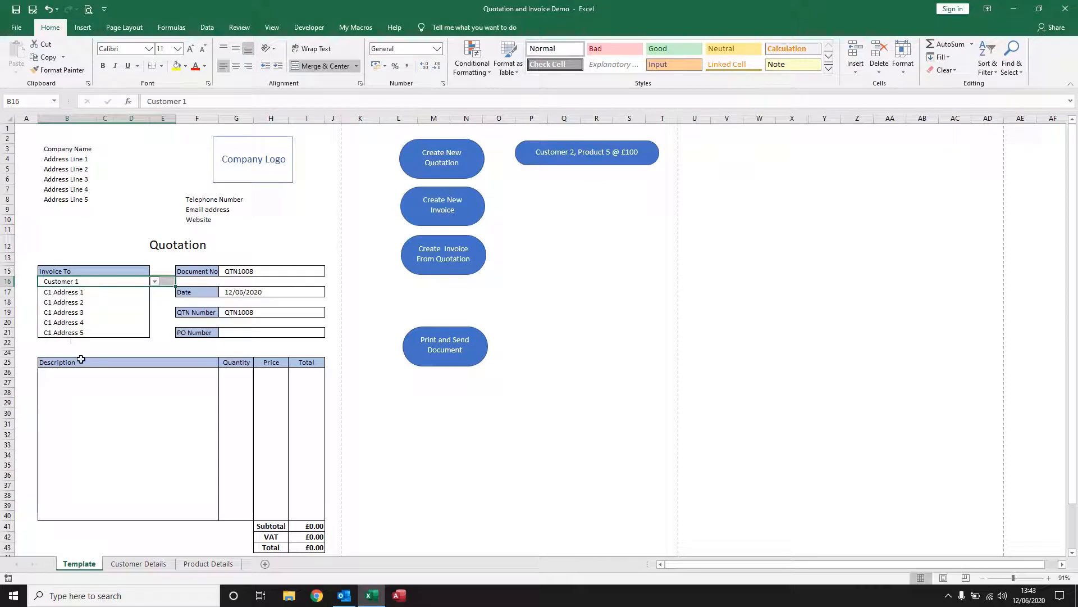
Step: Add Product 1 with a quantity of 1 as the quotation's first line item in row 27
left_click(116, 381)
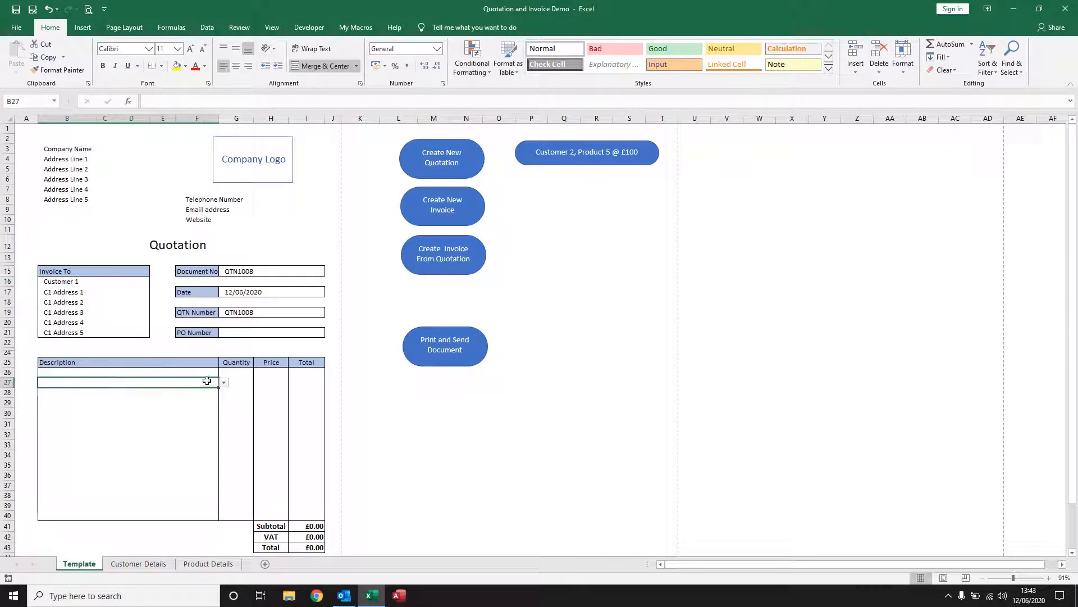
left_click(223, 383)
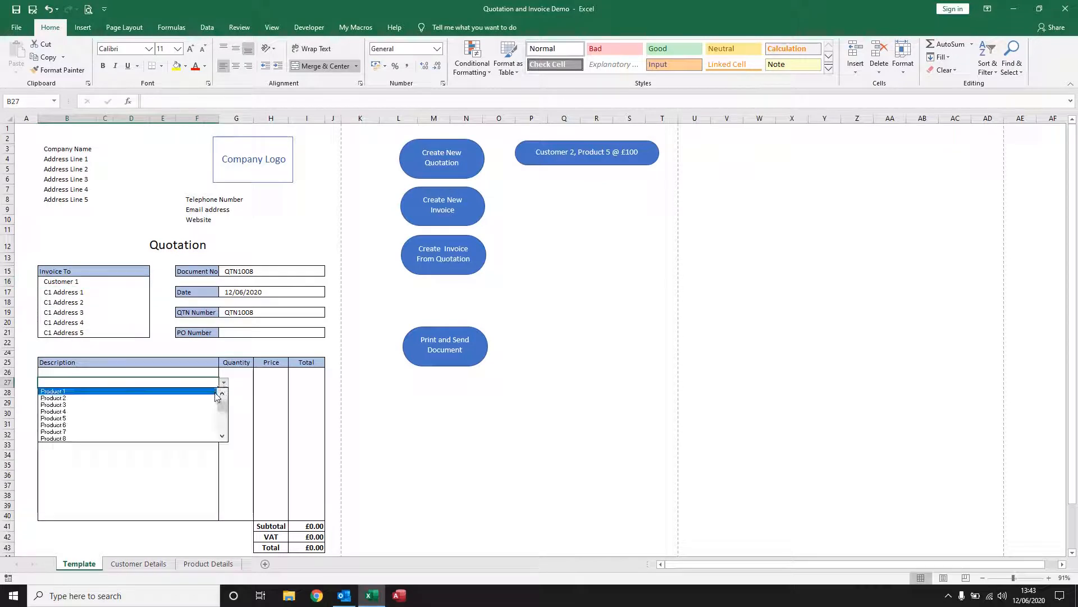
left_click(214, 392)
left_click(242, 382)
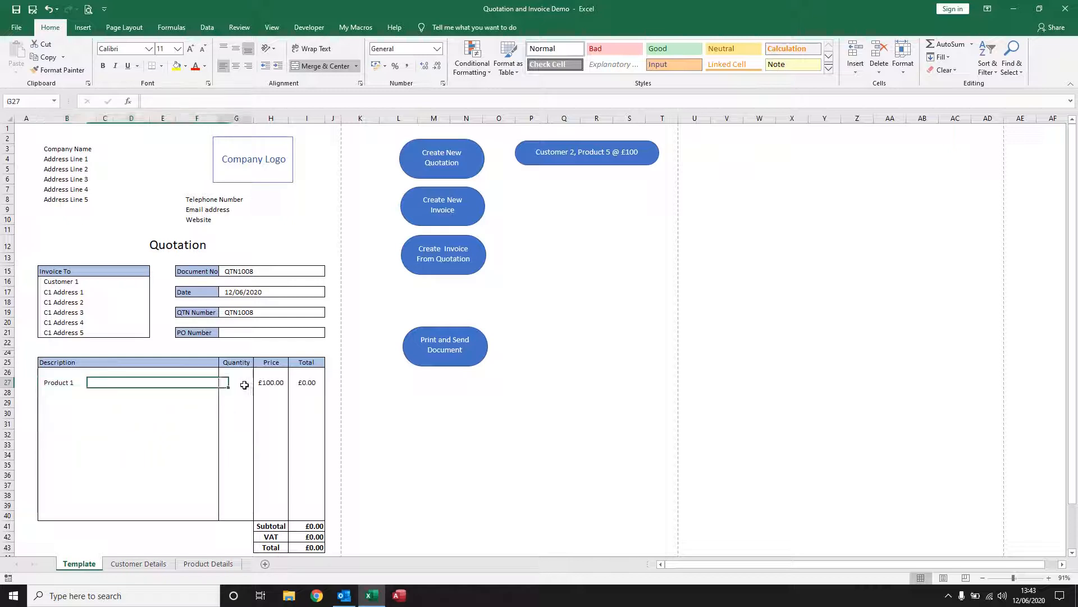
type("1")
key("Return")
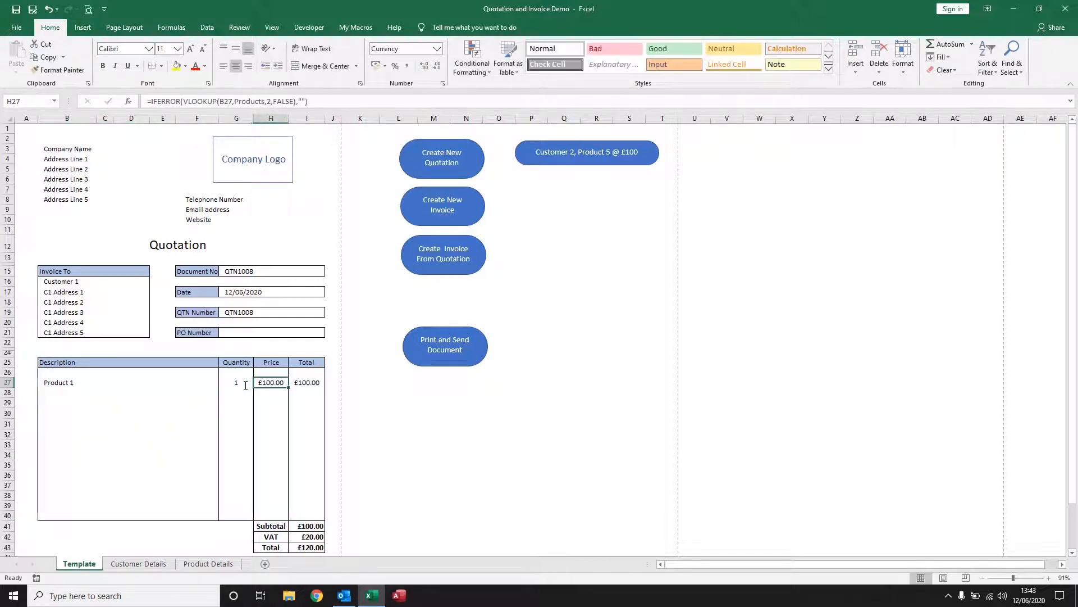
Step: Add Product 4 in row 28 with a quantity of 3 and override its price with £105
left_click(82, 393)
left_click(223, 392)
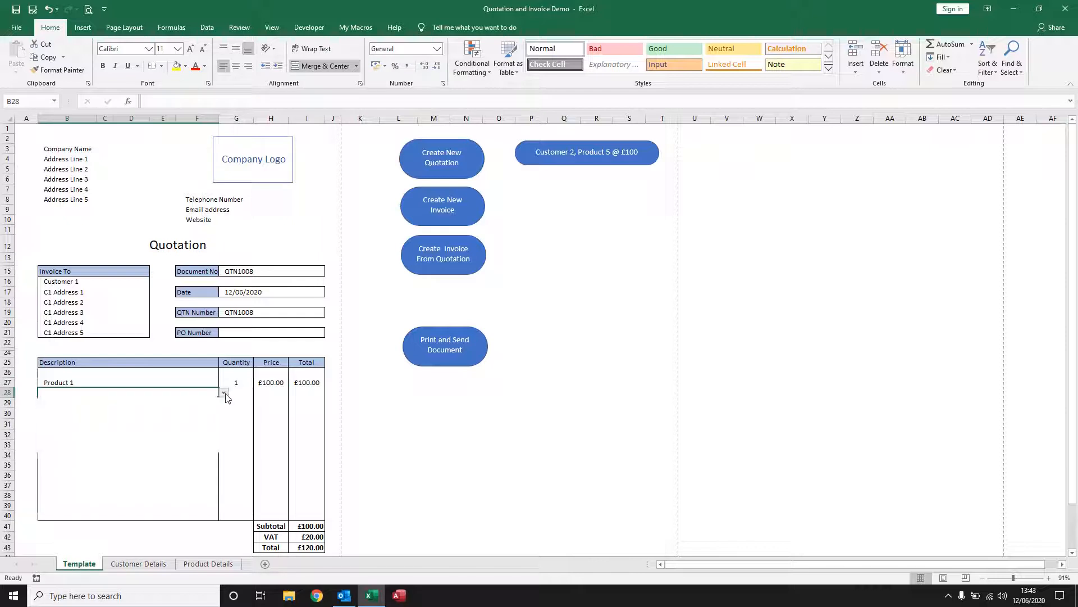
left_click(180, 422)
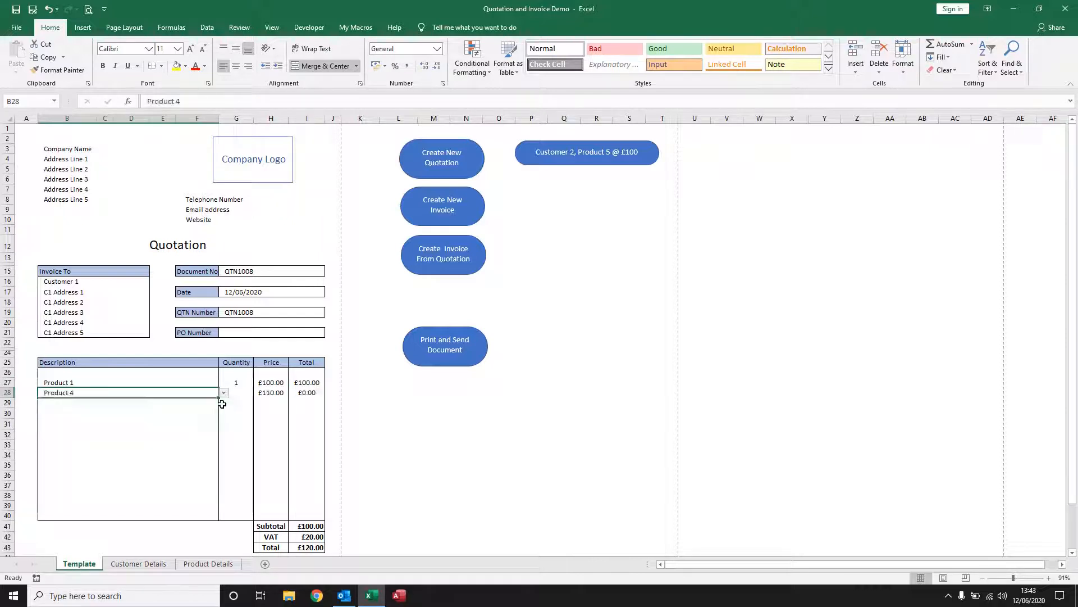
left_click(241, 392)
type("3")
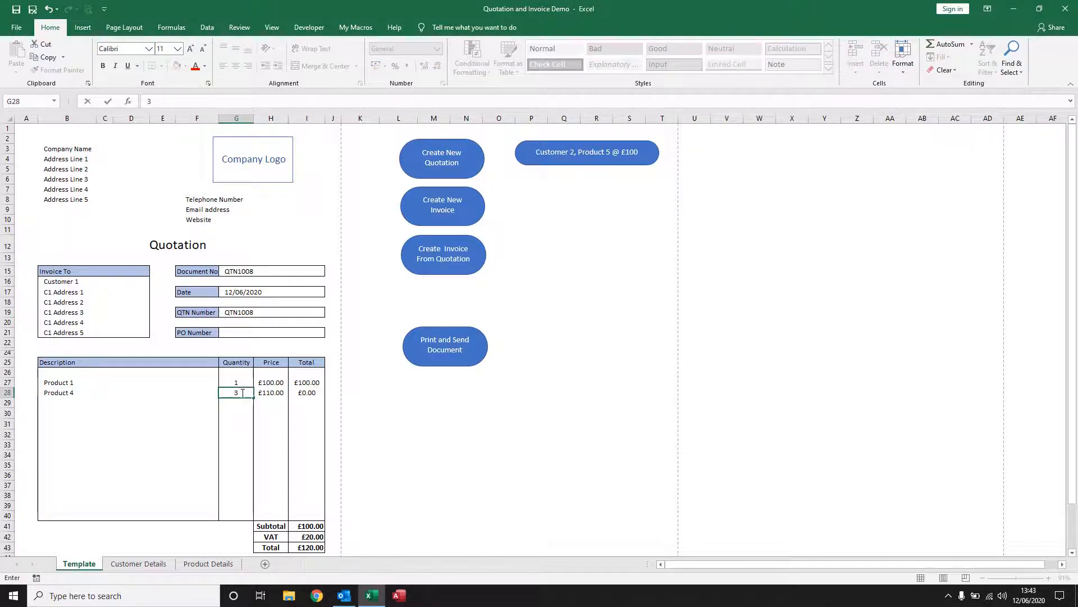
key("Tab")
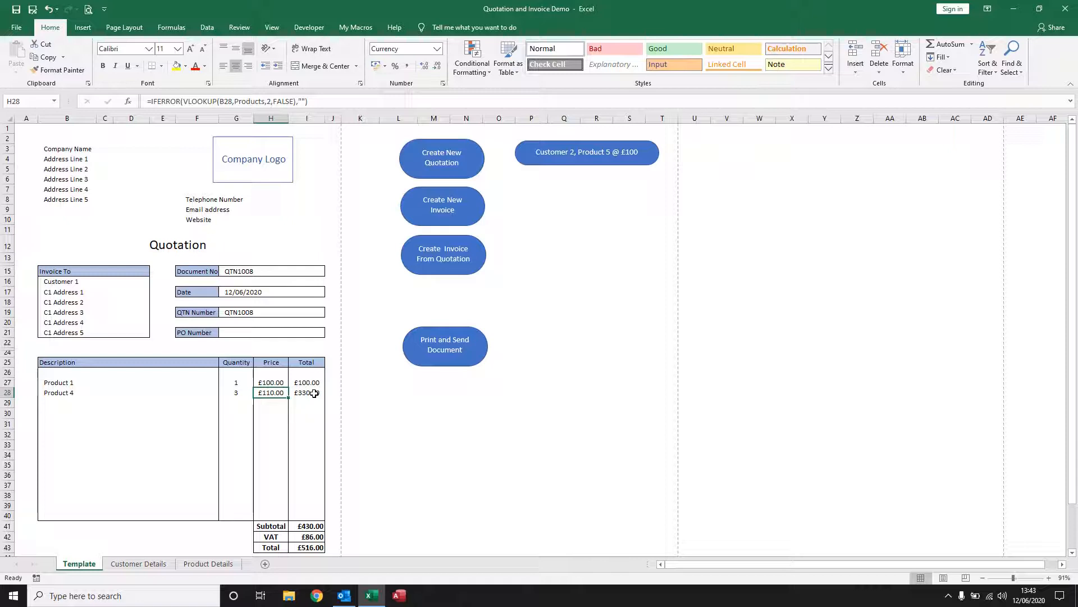
type("105")
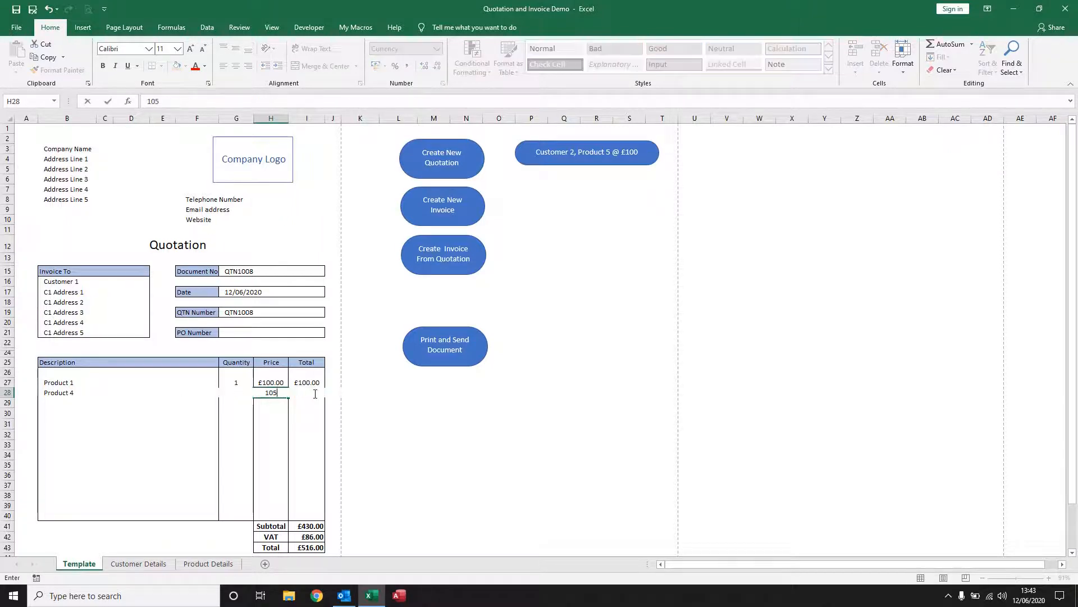
key("Return")
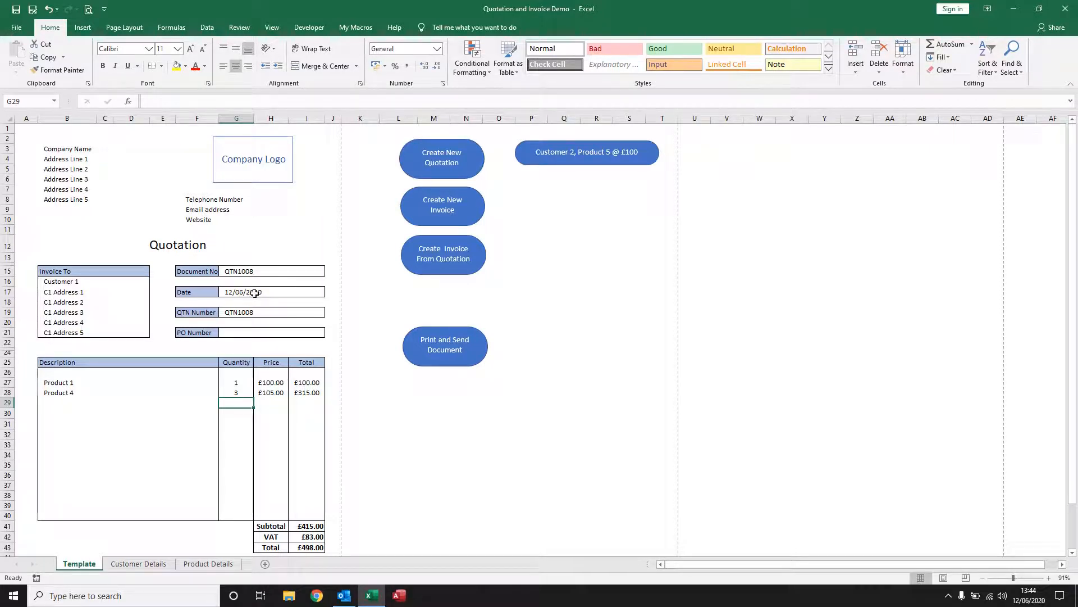
Step: Enter the customer's purchase order number in the quotation's PO Number field
left_click(243, 334)
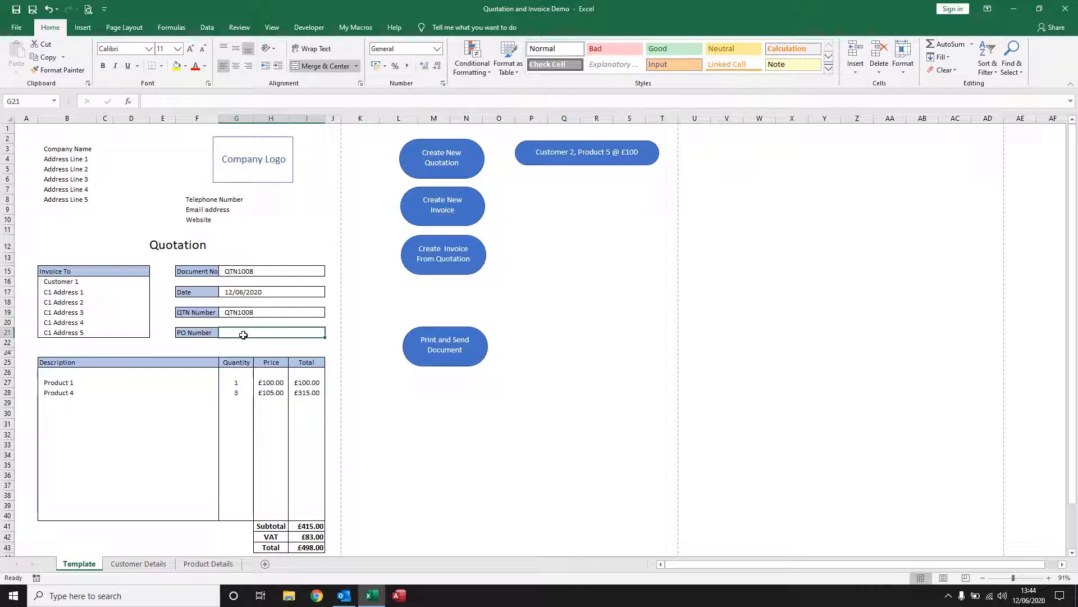
type("PO456")
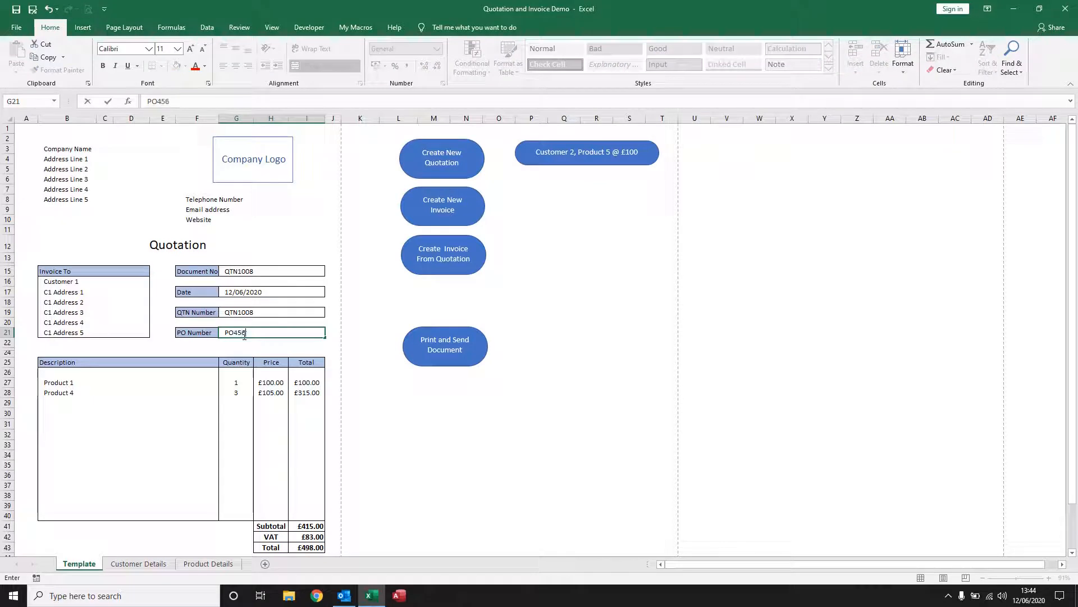
left_click(383, 418)
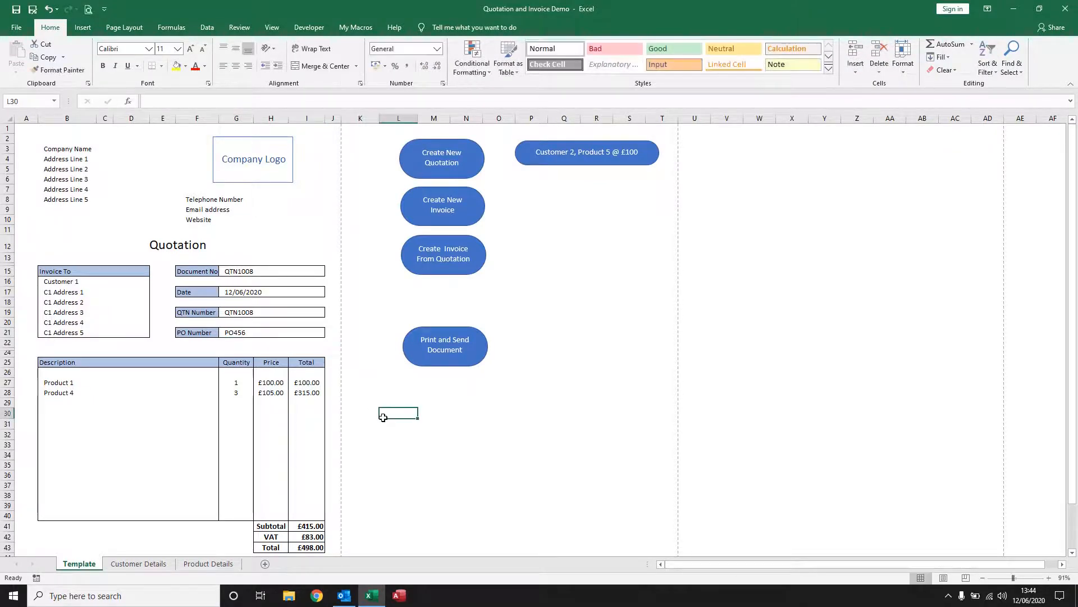
Step: Print and send the quotation, and check the QTN1008.pdf attachment in the resulting email draft
left_click(447, 356)
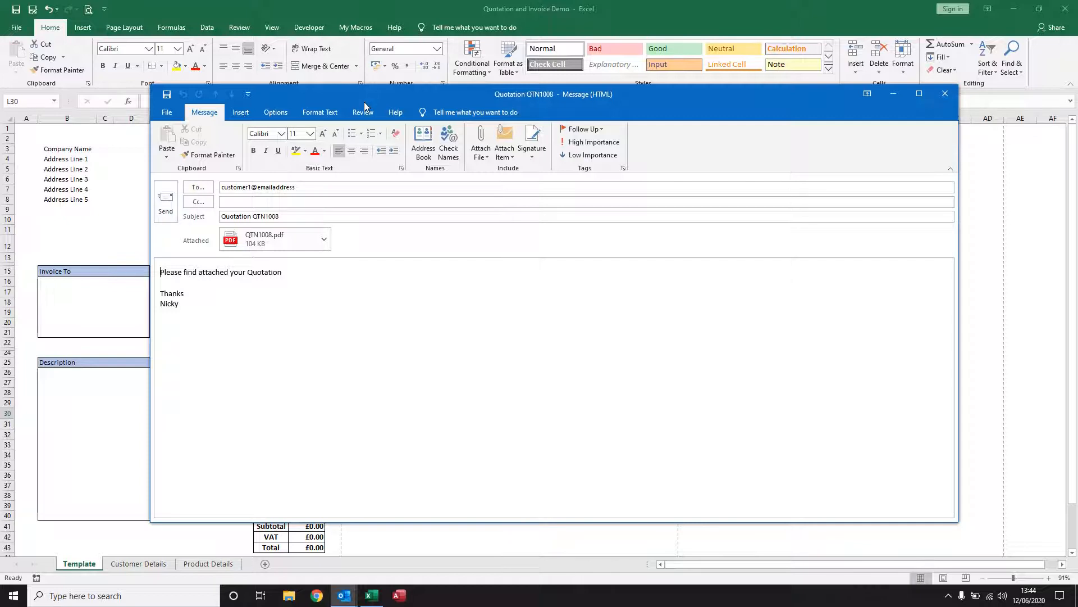
left_click_drag(364, 93, 510, 91)
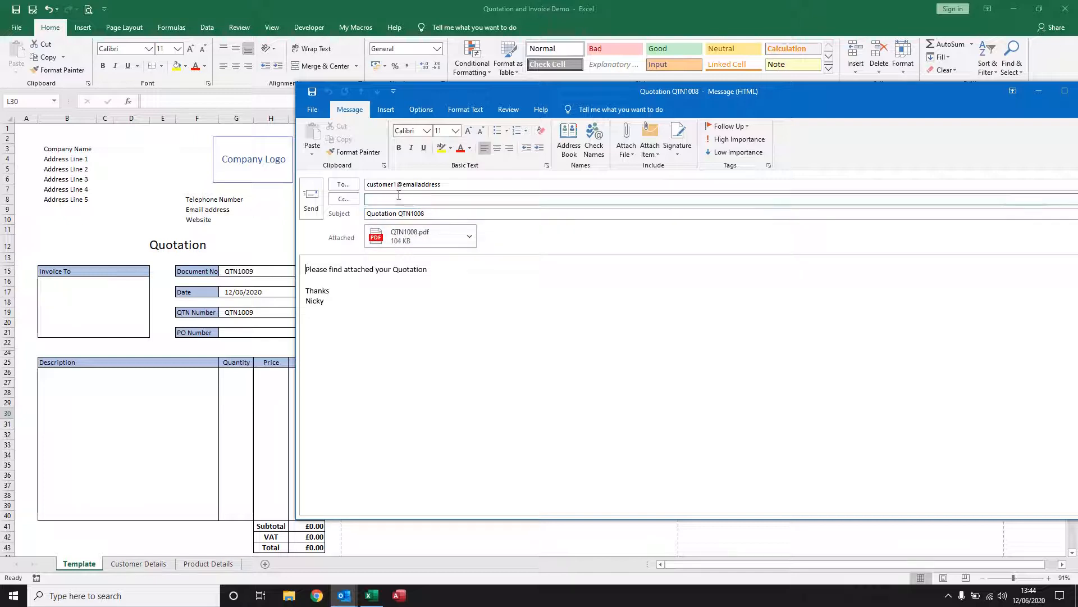
double_click(443, 247)
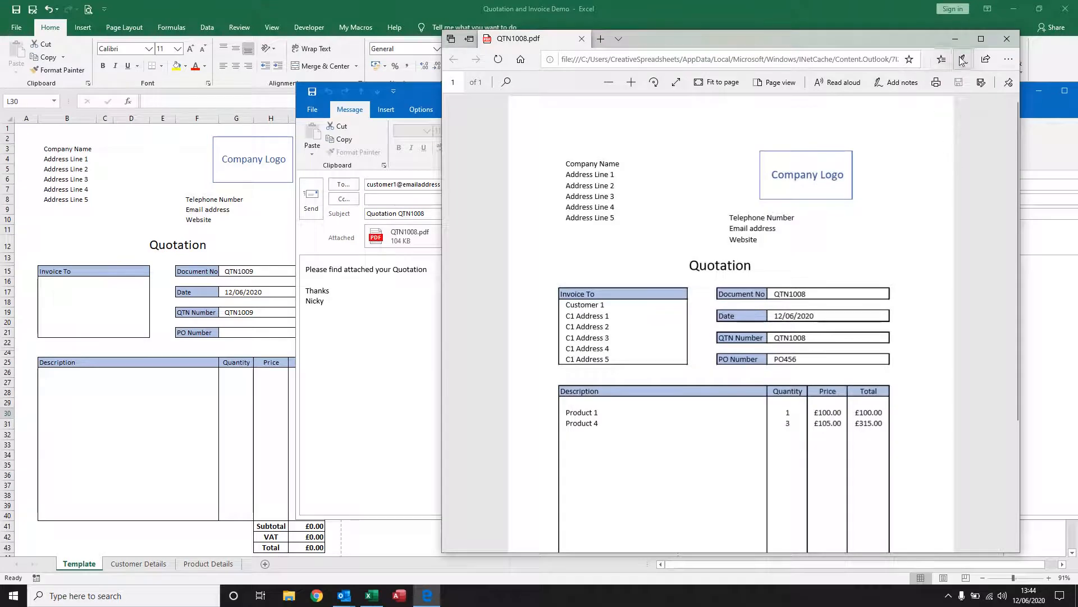
left_click(1006, 38)
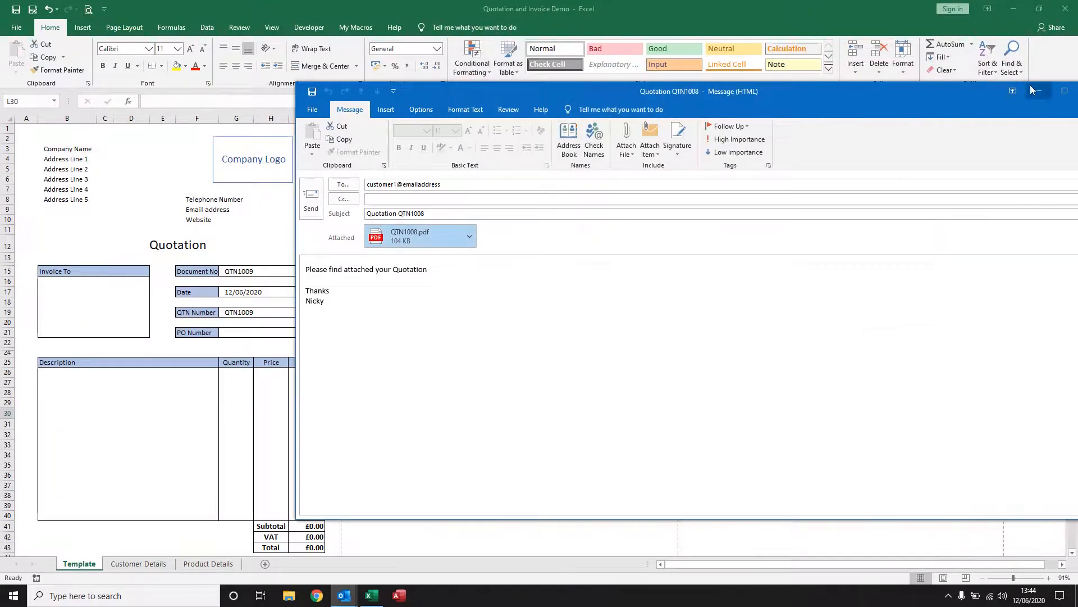
left_click(1036, 90)
Step: Open the Documents folder on the desktop and look through the saved PDFs in its Quotations folder
left_click(1018, 10)
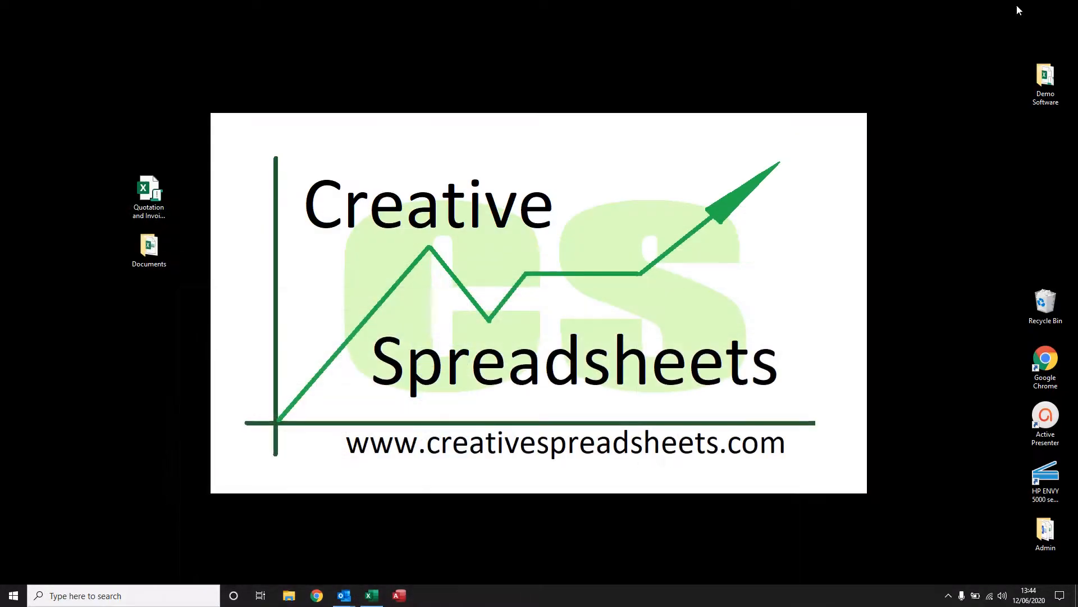
double_click(149, 245)
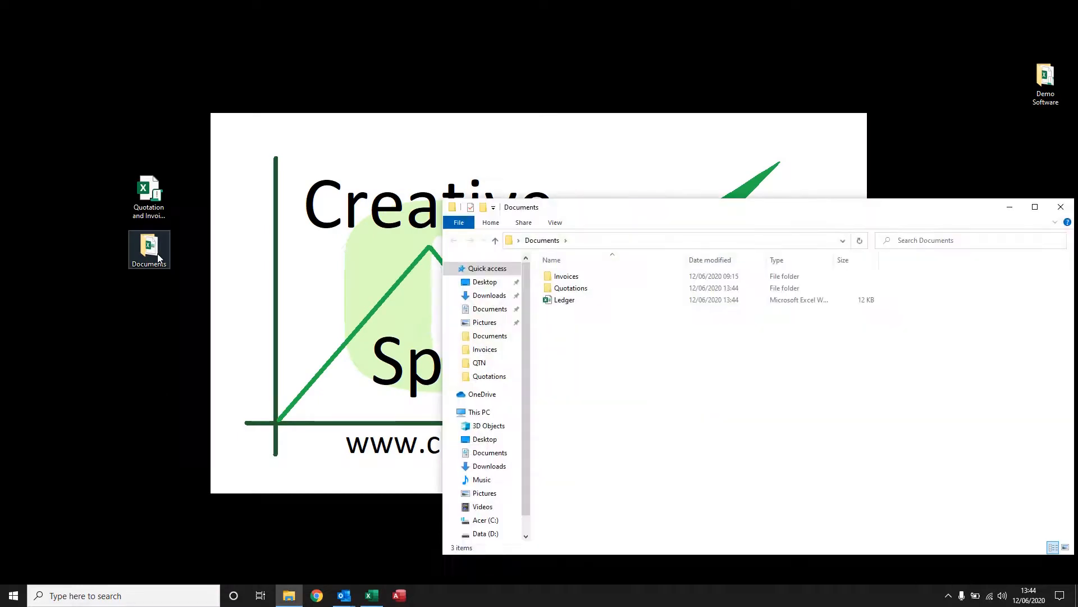
double_click(578, 289)
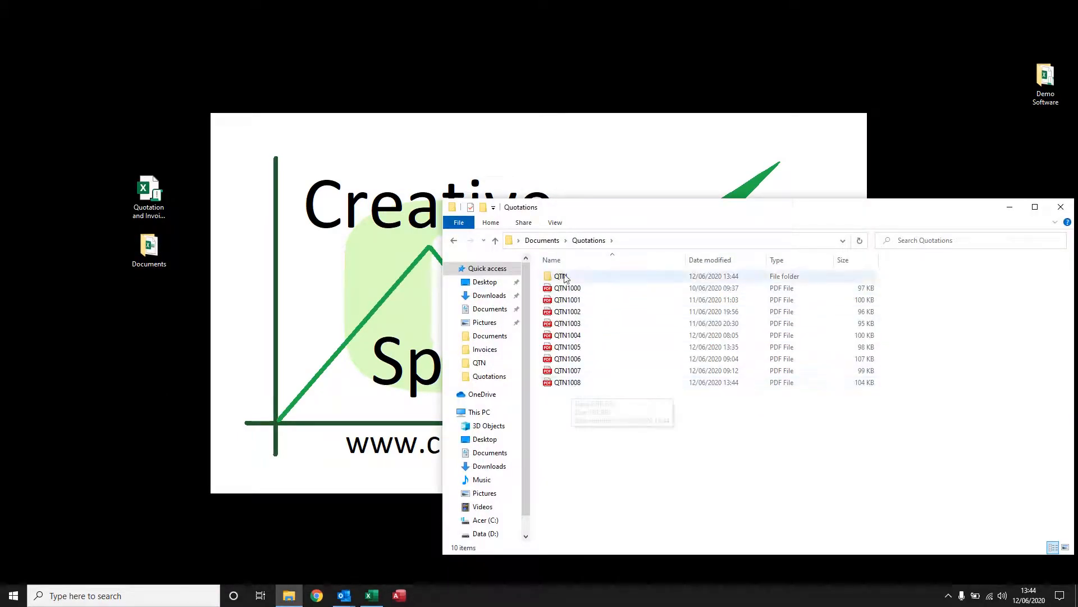
left_click(542, 240)
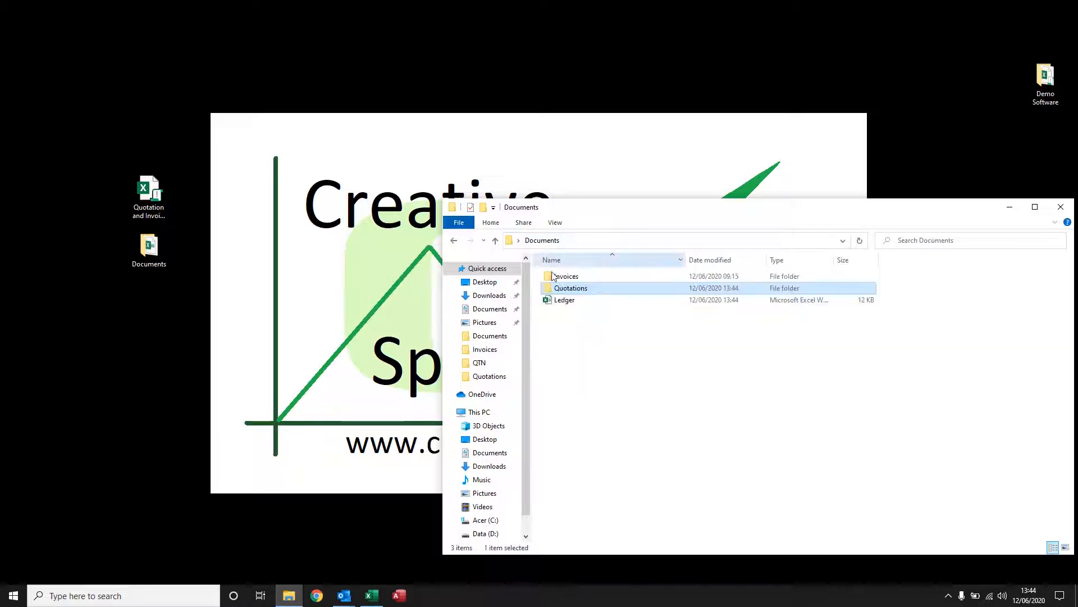
Step: Open the Ledger workbook and examine the QTN1008 entry and its Invoice No cell on the Quotation sheet
double_click(571, 301)
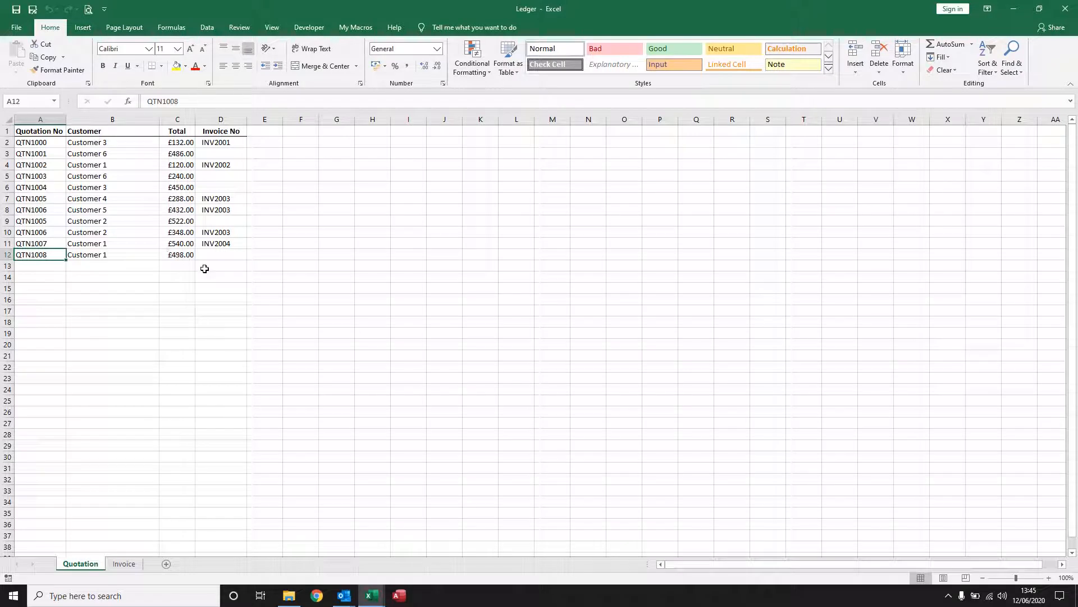
left_click(224, 259)
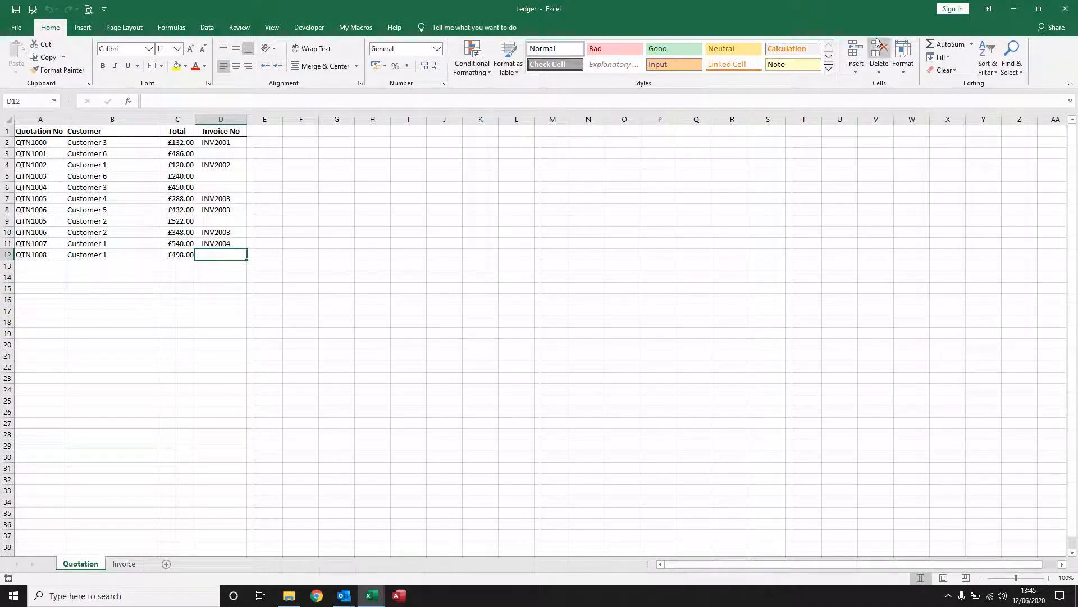
left_click(1013, 10)
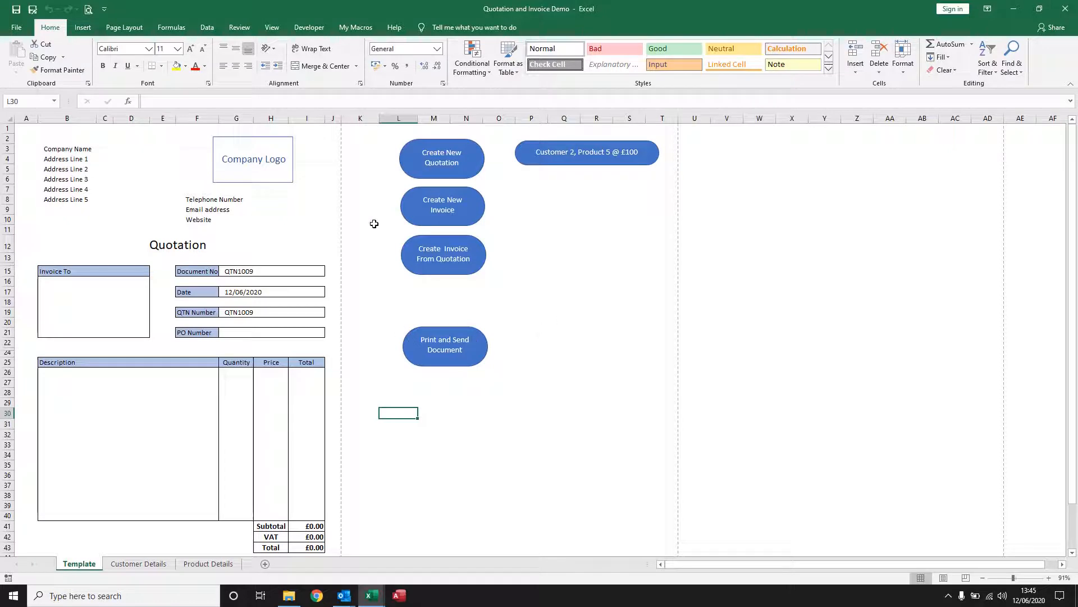
Step: Start a new invoice in the template and fill it from Customer 1's quotation QTN1008
left_click(460, 217)
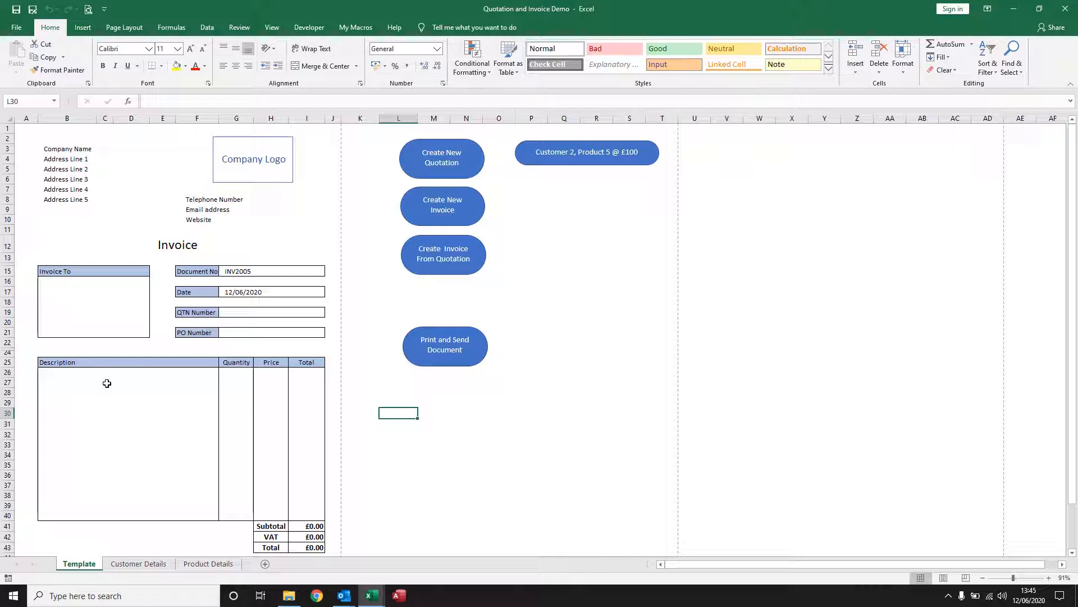
left_click(444, 274)
left_click(597, 247)
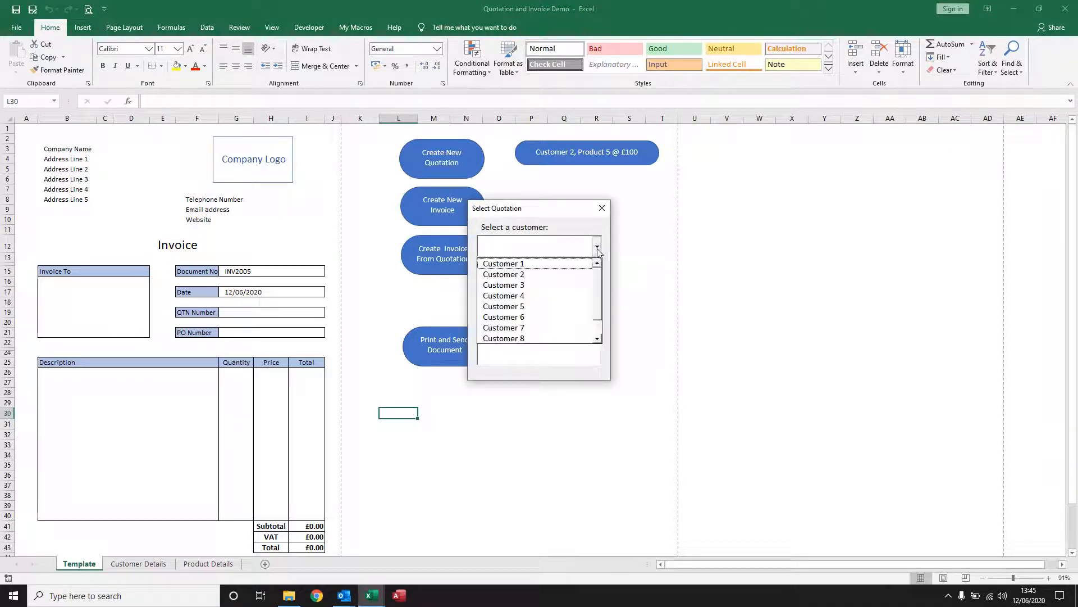
left_click(589, 263)
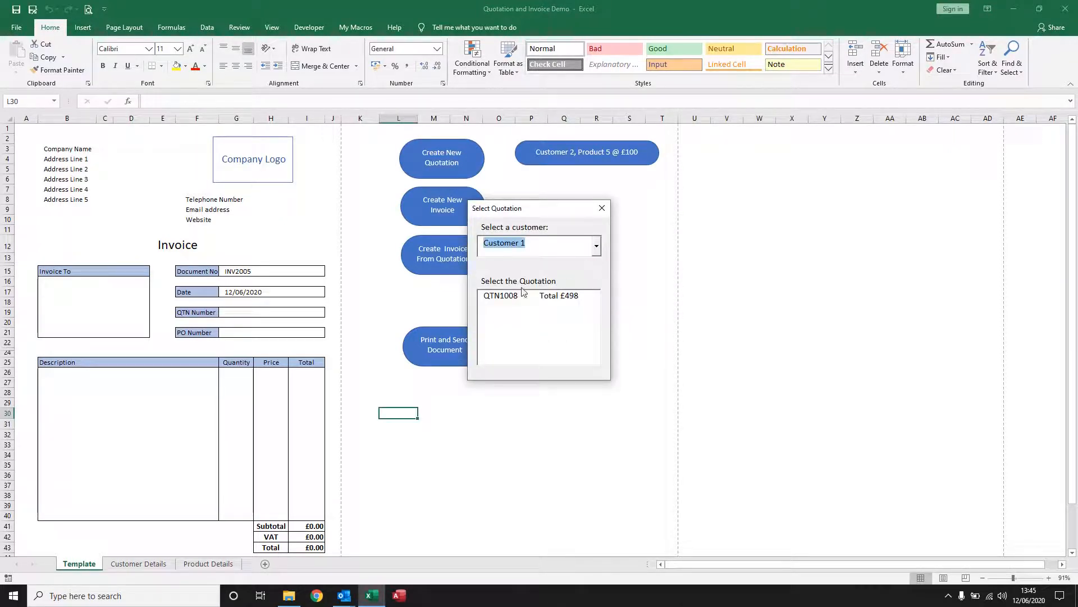
double_click(553, 296)
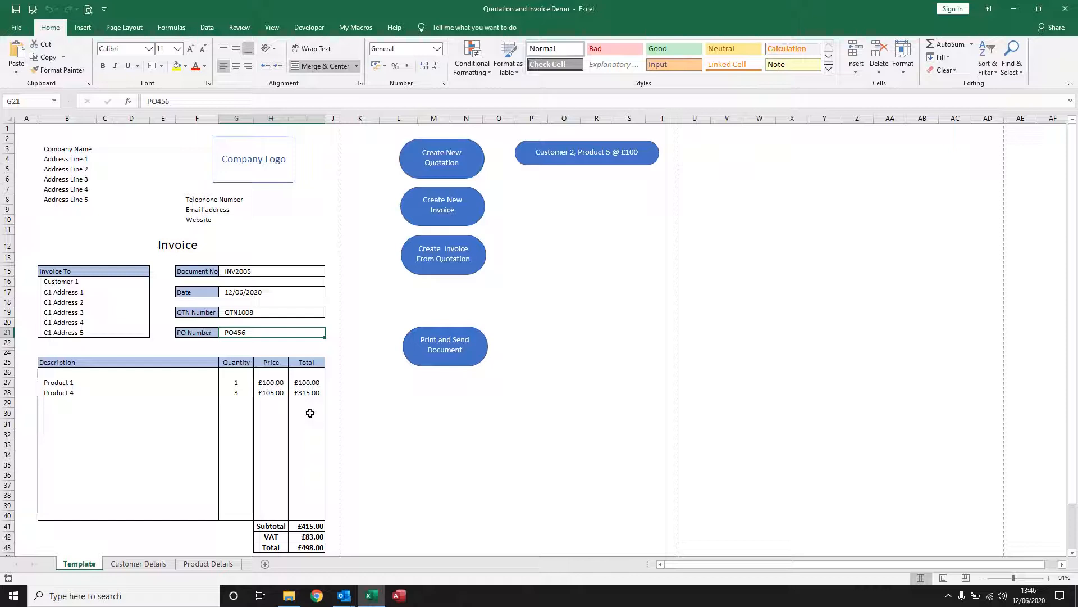
Step: Print and send the invoice, and switch to Outlook to view the Invoice INV2005 email draft
left_click(445, 364)
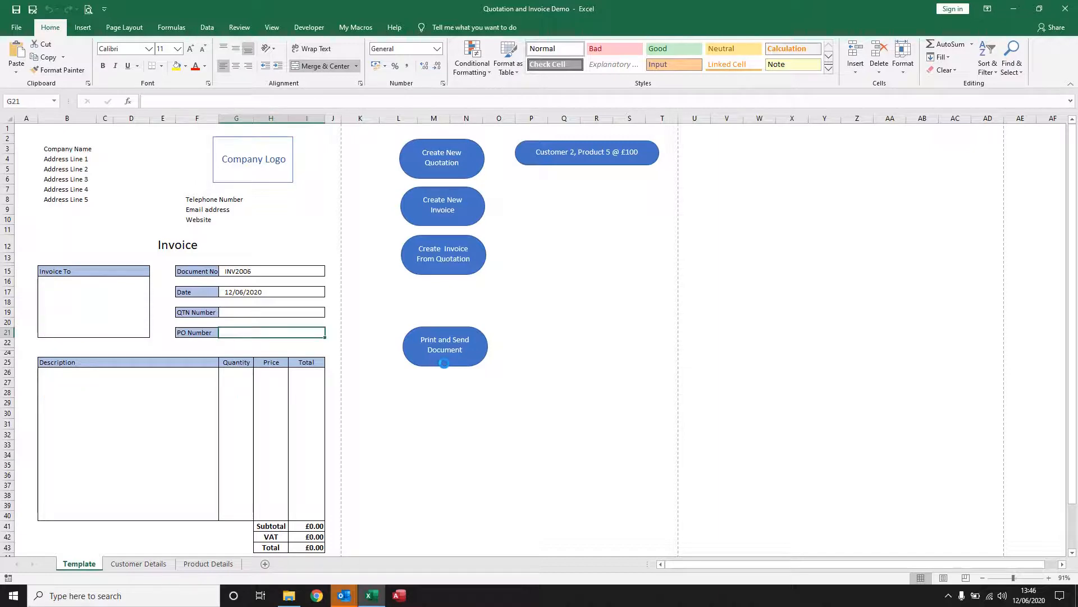
left_click(345, 596)
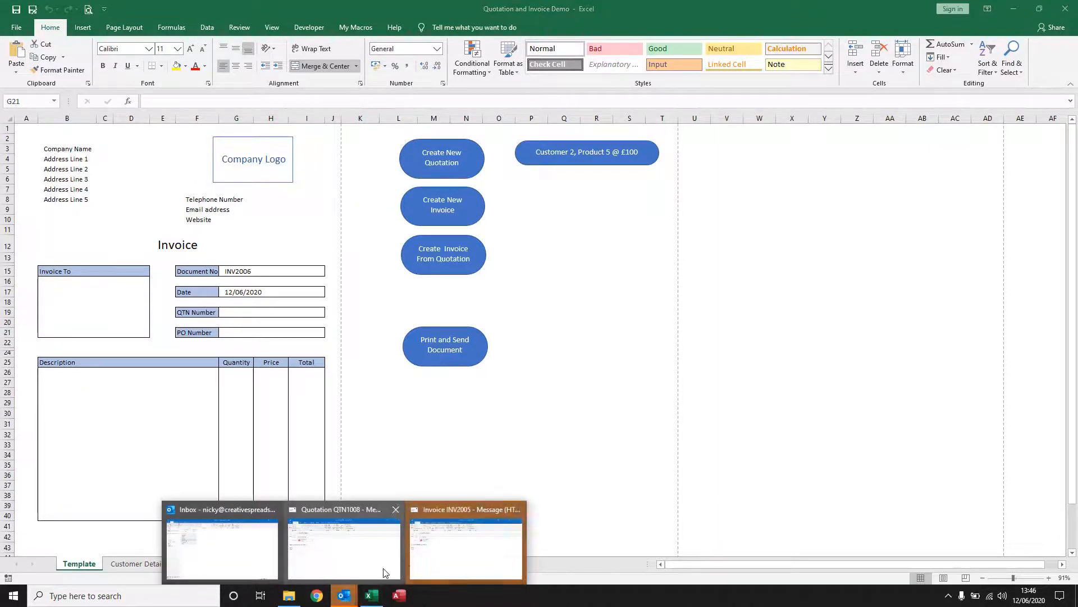
left_click(463, 569)
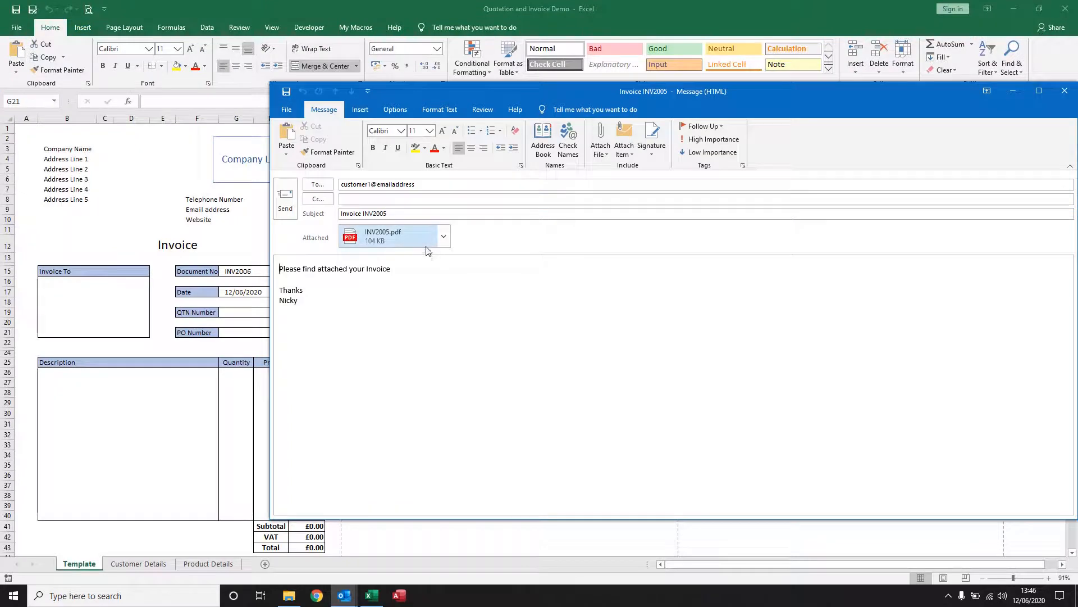
Step: Minimise the email draft and the template workbook, and view the saved PDFs in the Invoices folder
left_click(1011, 91)
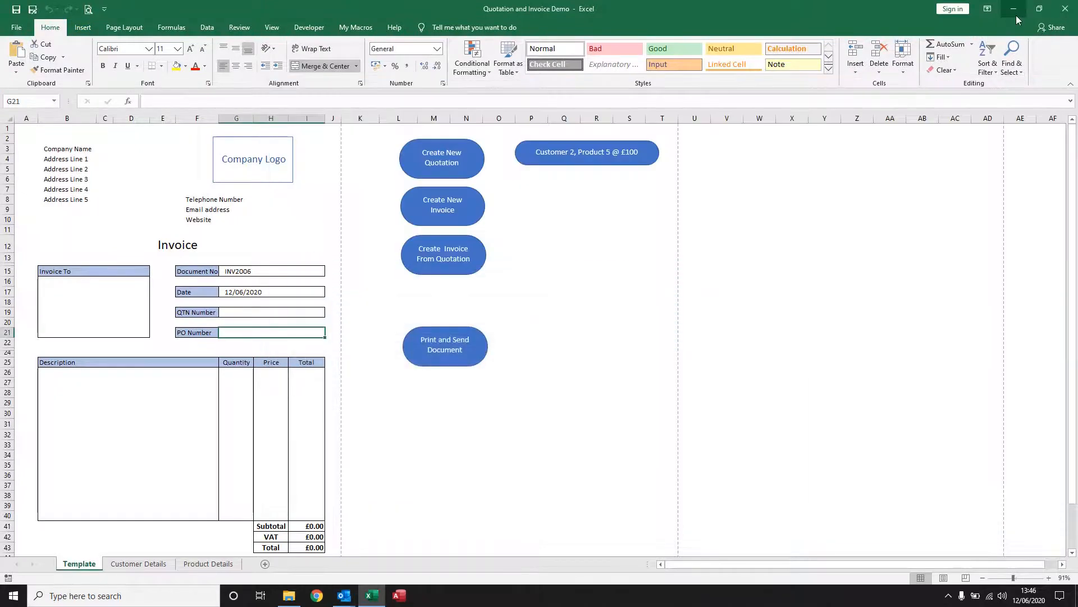
left_click(1014, 9)
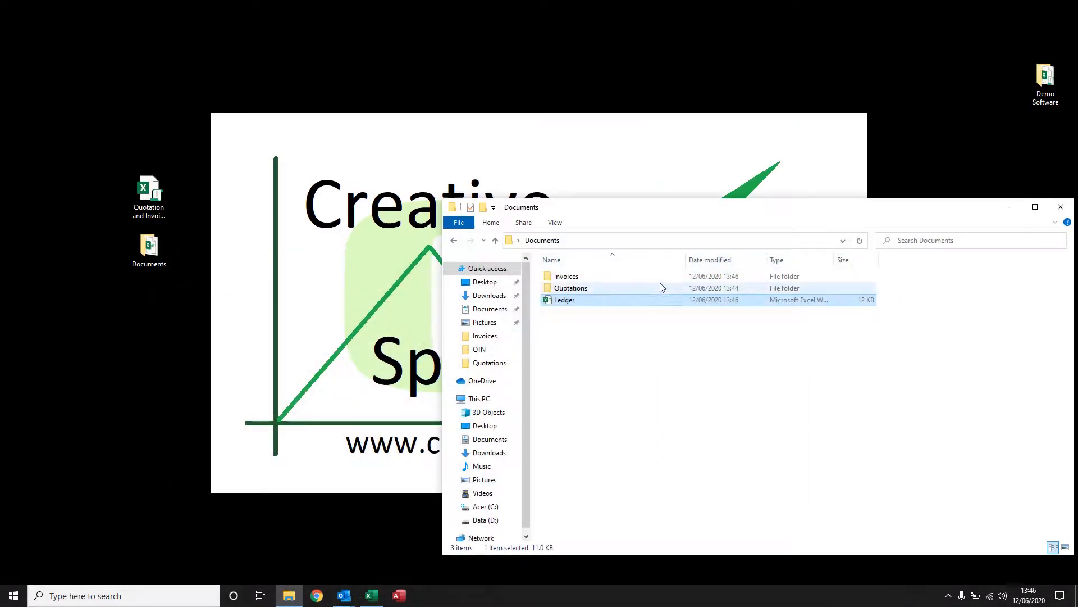
double_click(595, 278)
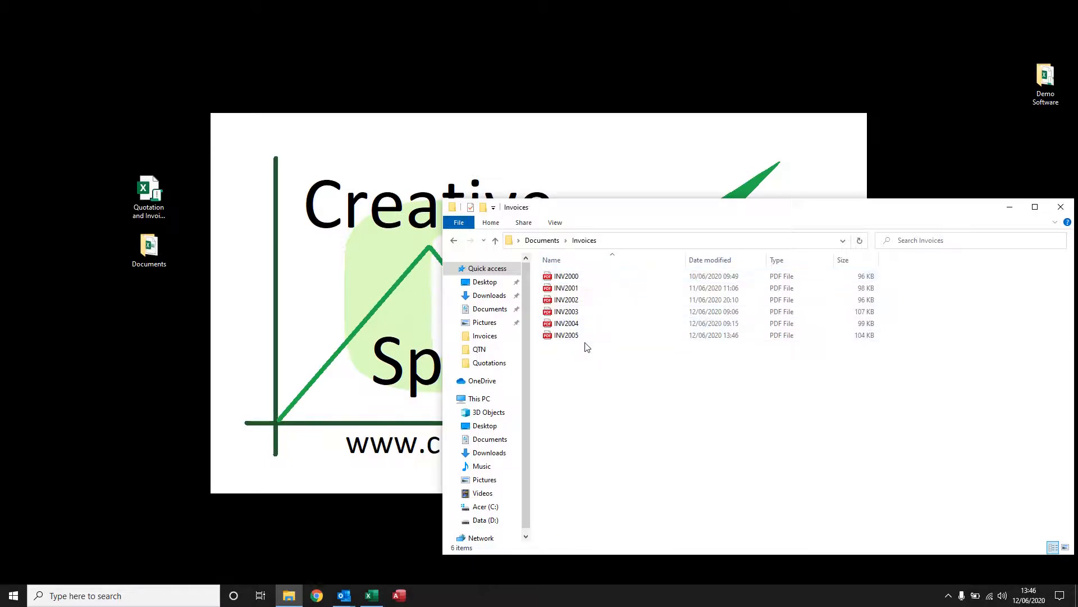
Step: Open the Ledger workbook from the Documents folder, examine the QTN1008 and INV2005 entries on its Quotation and Invoice sheets, and close it
left_click(542, 240)
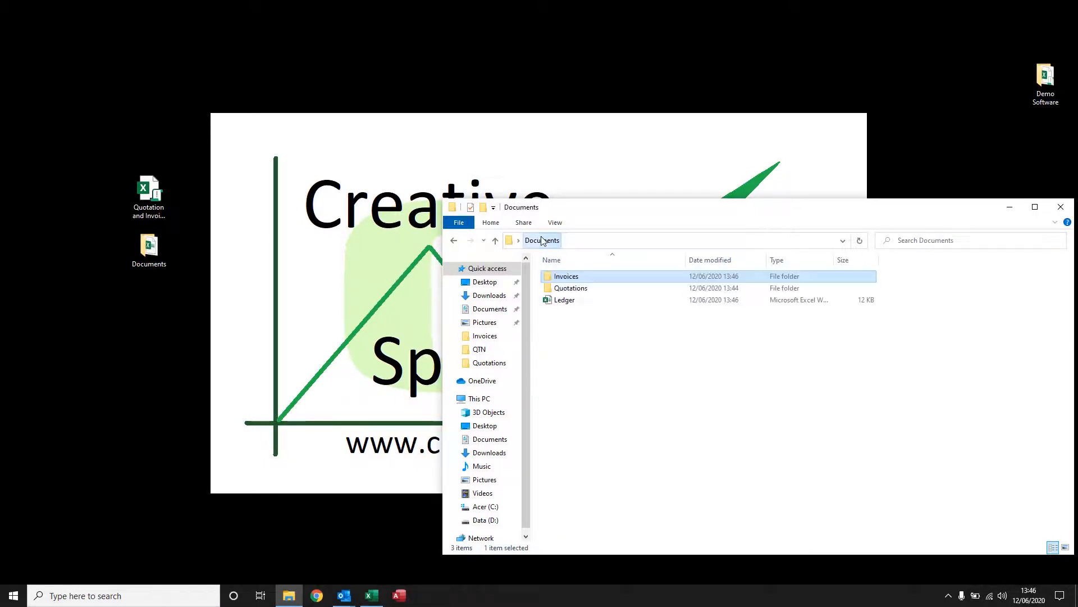
double_click(563, 300)
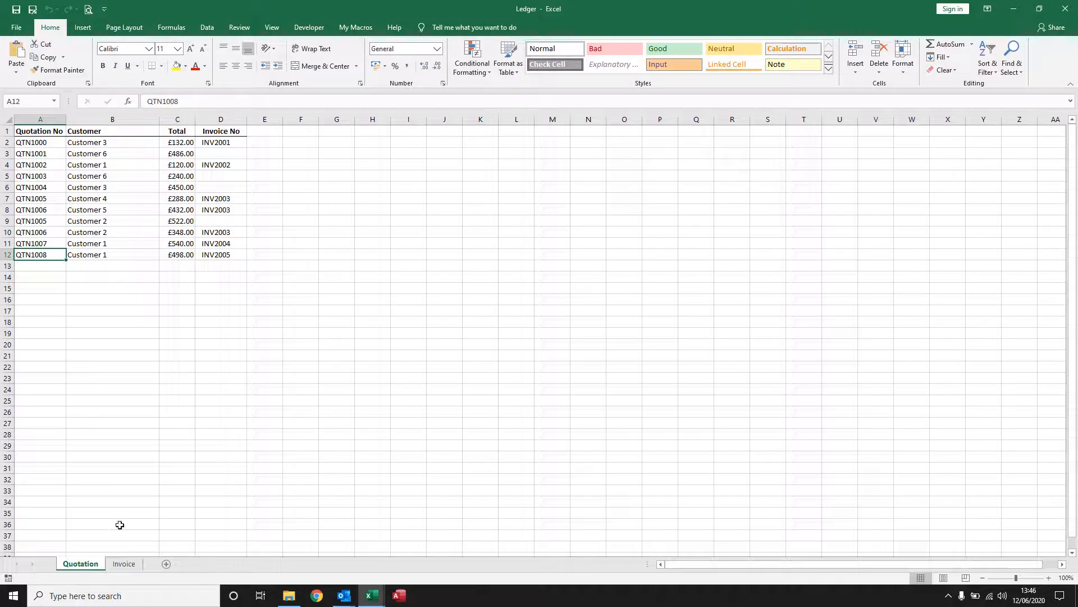
left_click(125, 563)
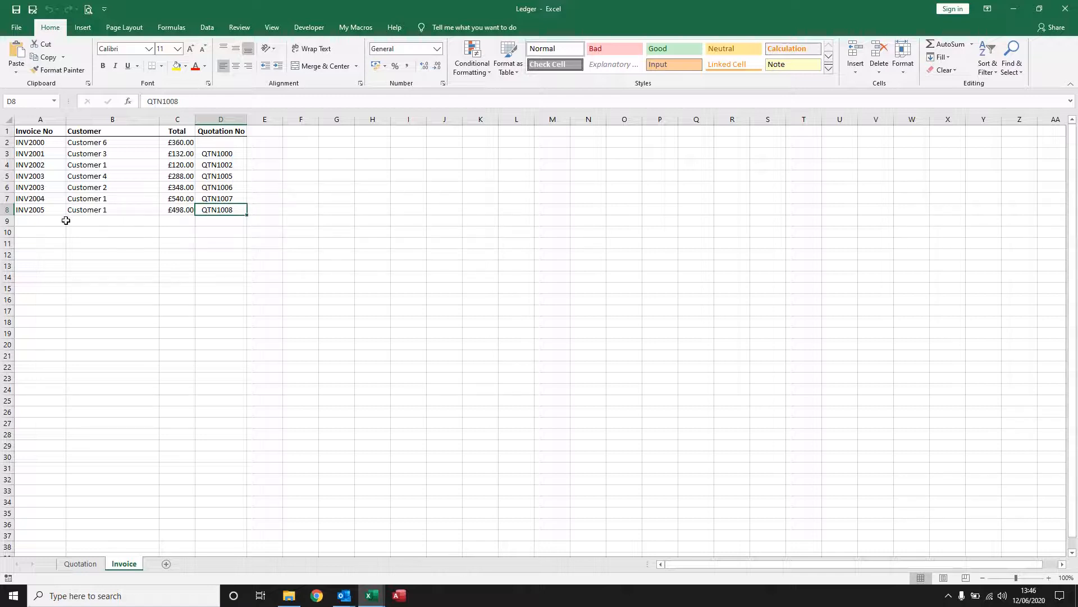
left_click(1067, 9)
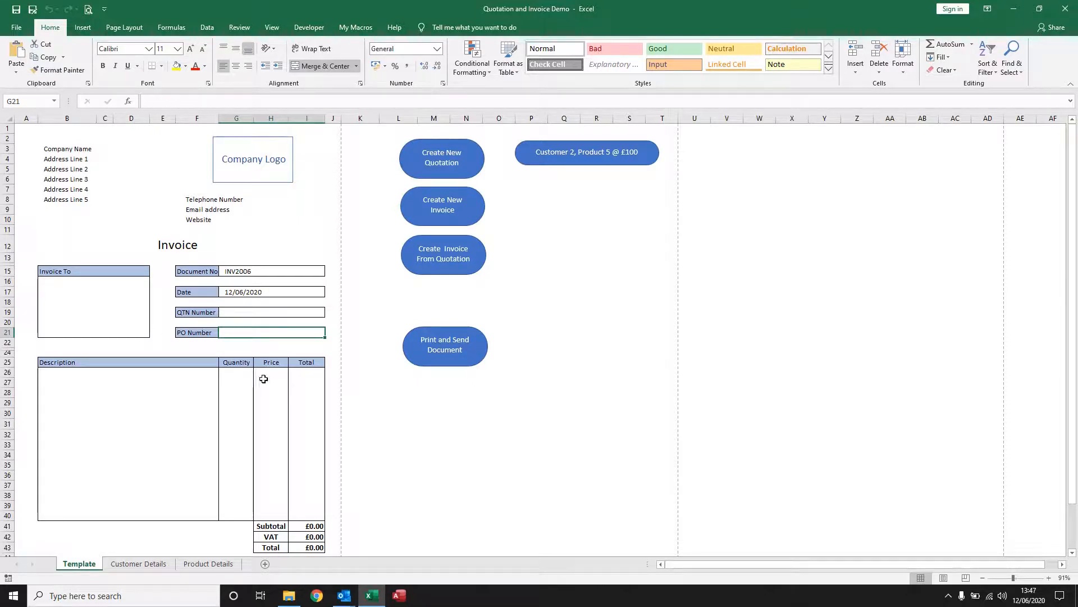
Step: Fill the blank invoice in the template using the preset for Customer 2 with Product 5 at £100
left_click(590, 156)
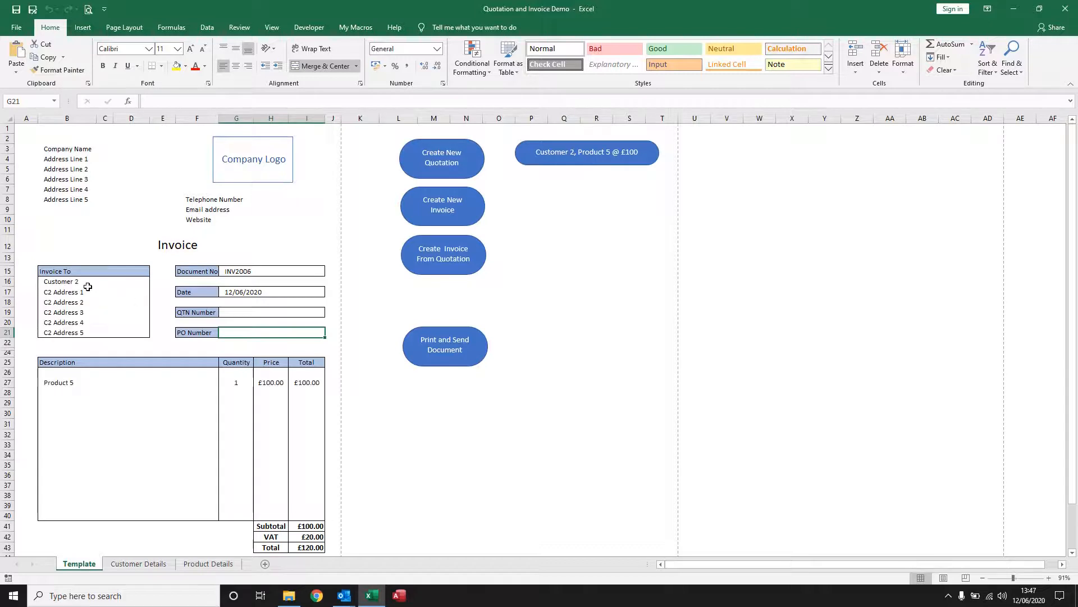